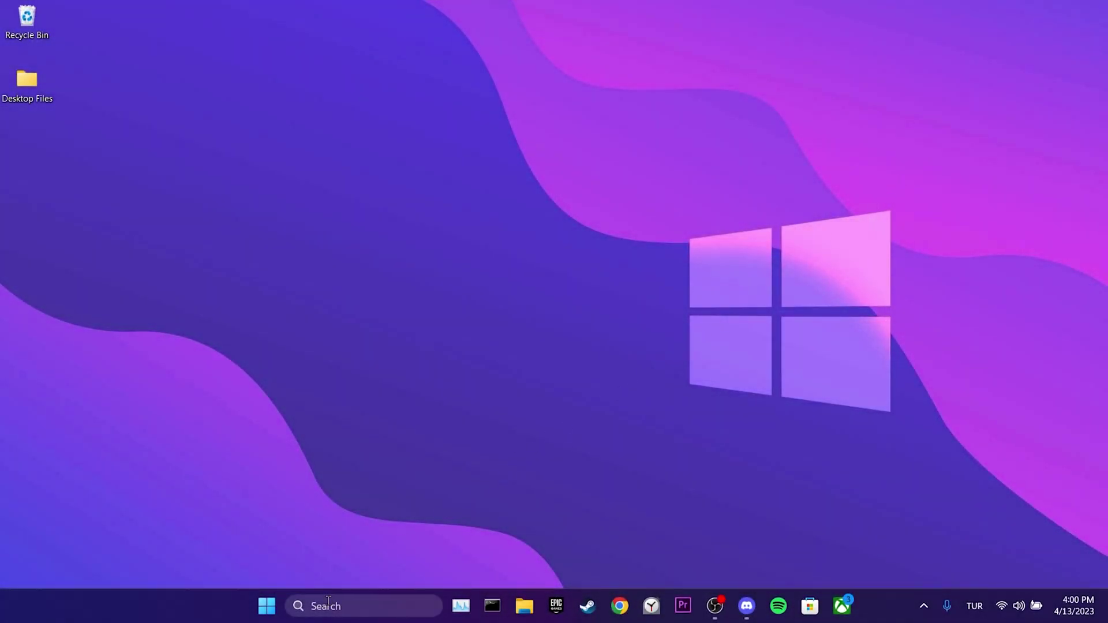
# Open the %localappdata% folder through the Run dialog
pyautogui.click(327, 606)
pyautogui.write('run')
pyautogui.click(337, 165)
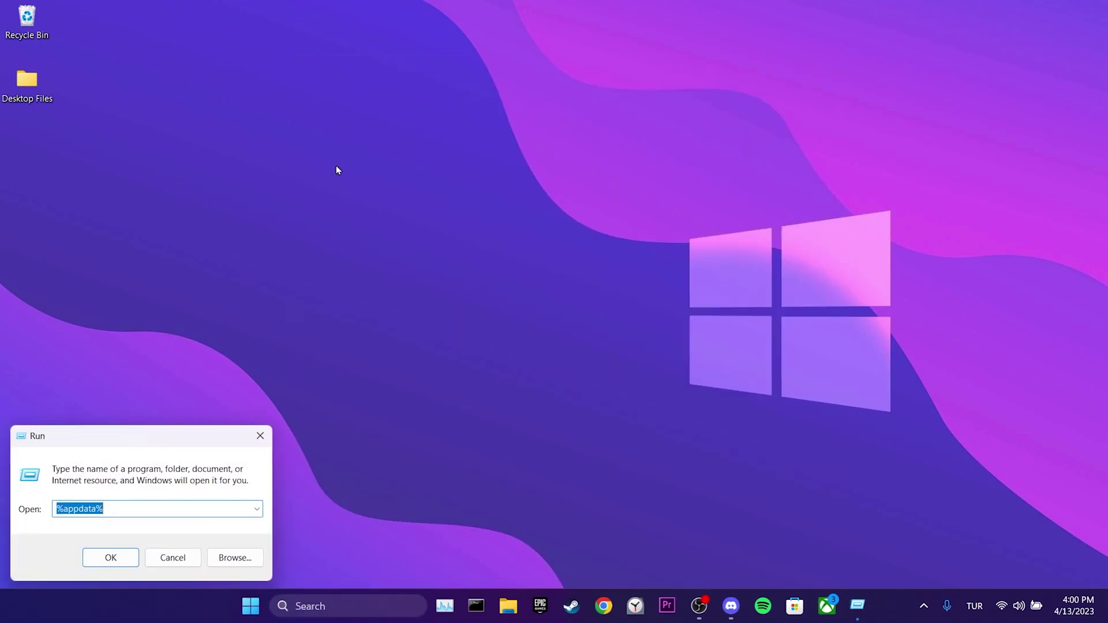
pyautogui.press('BackSpace')
pyautogui.write('%local')
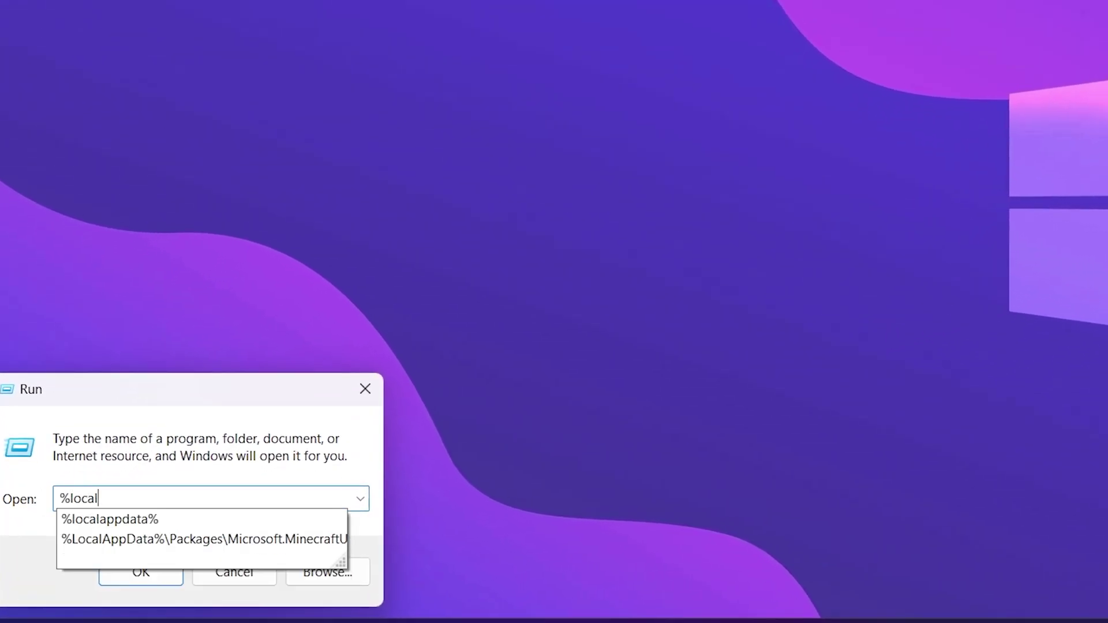
pyautogui.write('appdata')
pyautogui.click(130, 520)
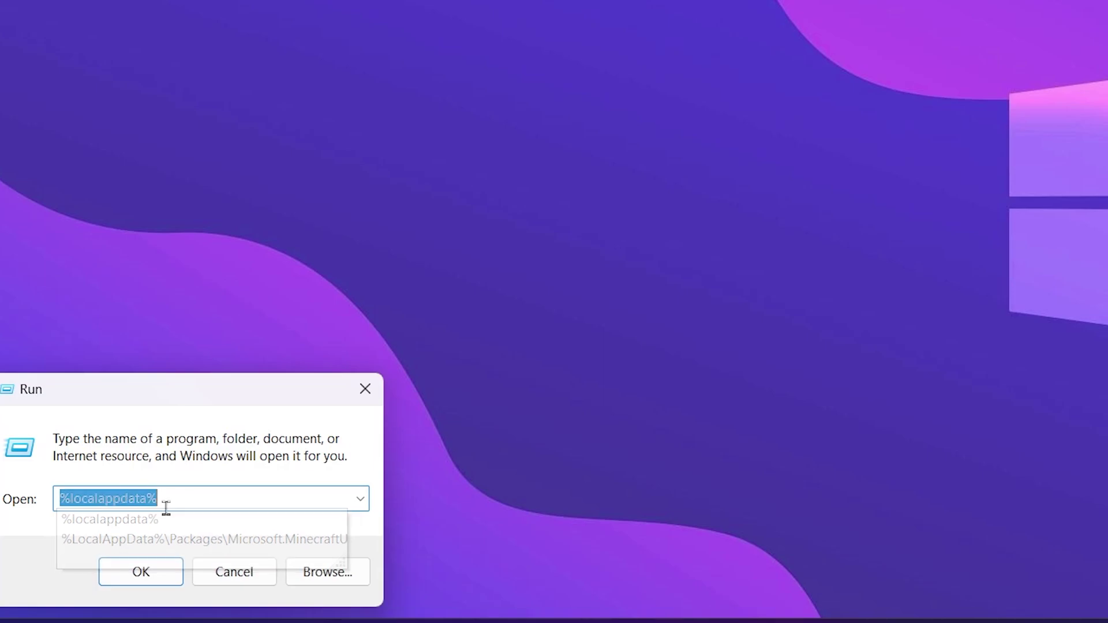
pyautogui.click(153, 577)
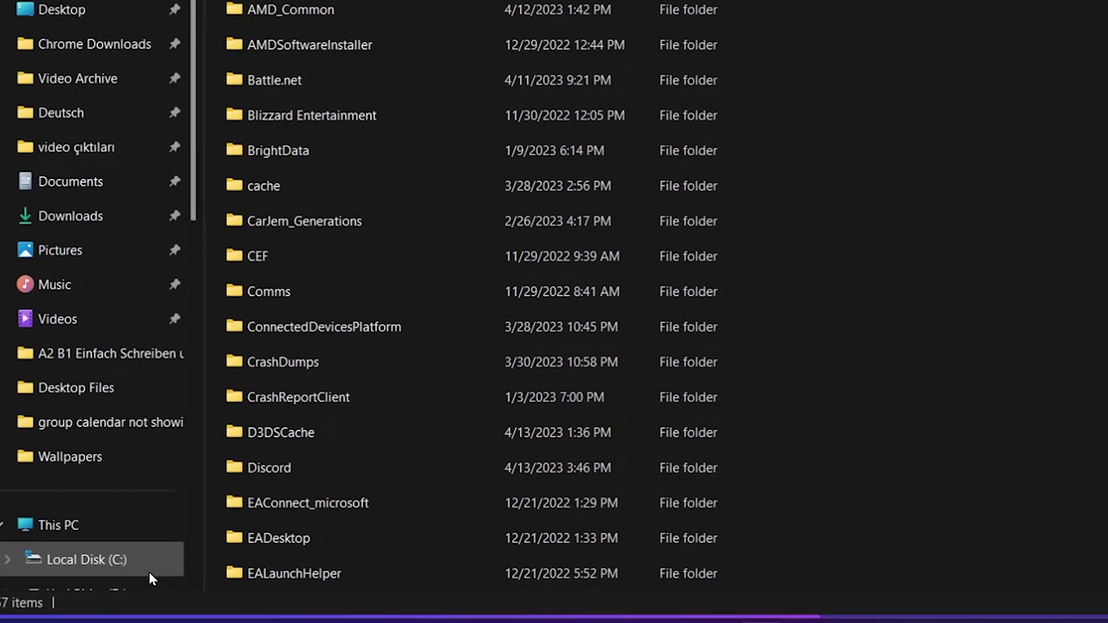
# Go into Discord\app-1.0.9012 and select the Discord application
pyautogui.click(381, 466)
pyautogui.click(276, 489)
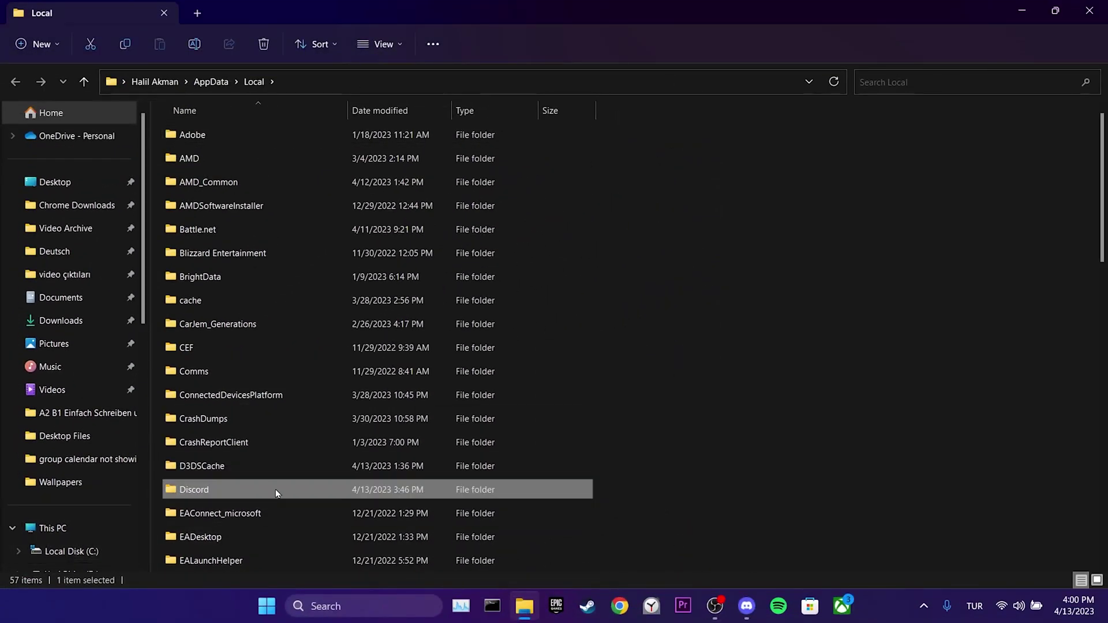
pyautogui.doubleClick(257, 500)
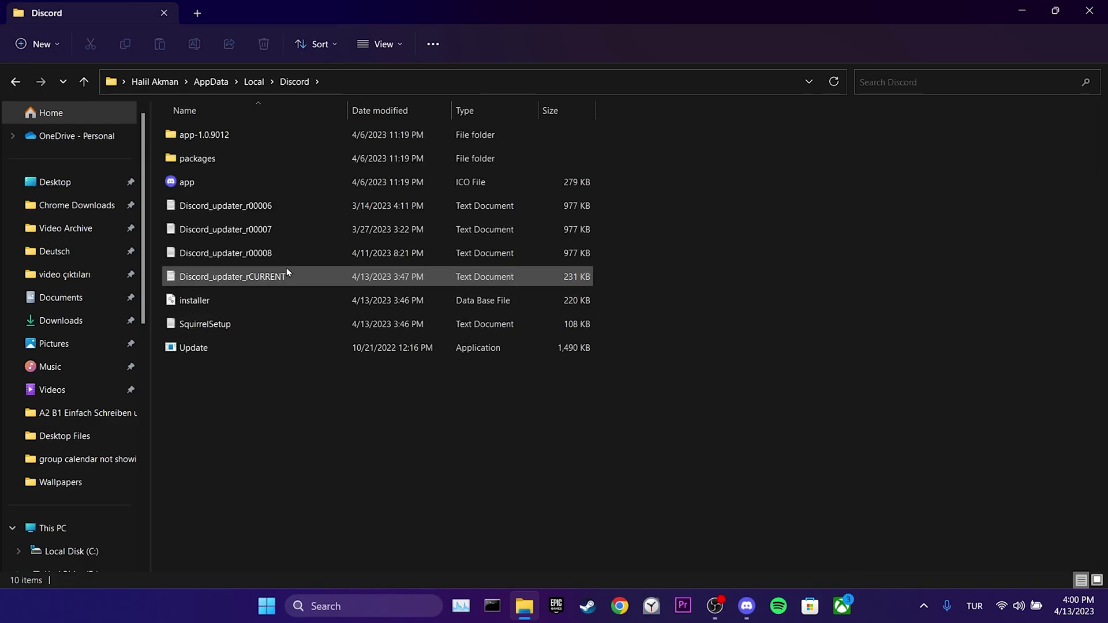
pyautogui.doubleClick(259, 145)
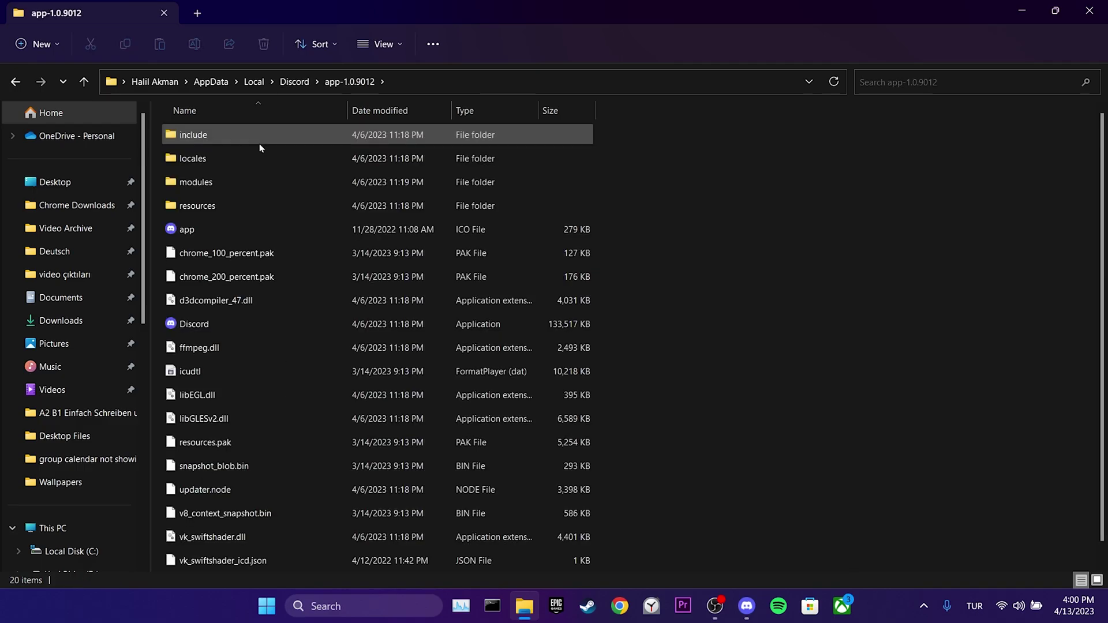
pyautogui.click(235, 322)
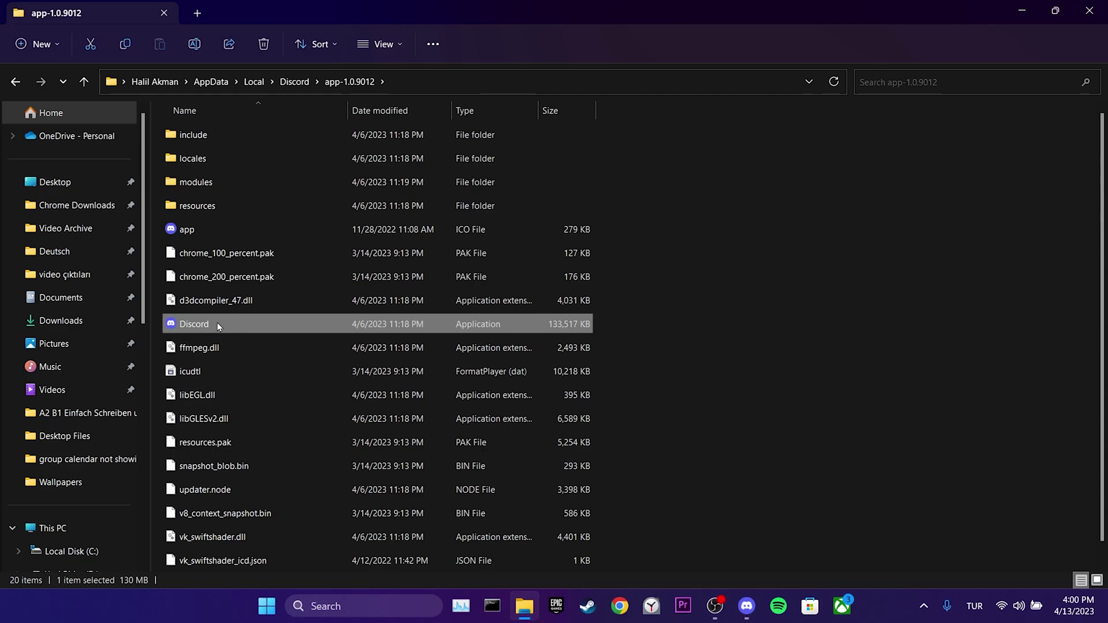
# Enable 'Run this program as an administrator' in Discord.exe's Compatibility properties
pyautogui.rightClick(218, 322)
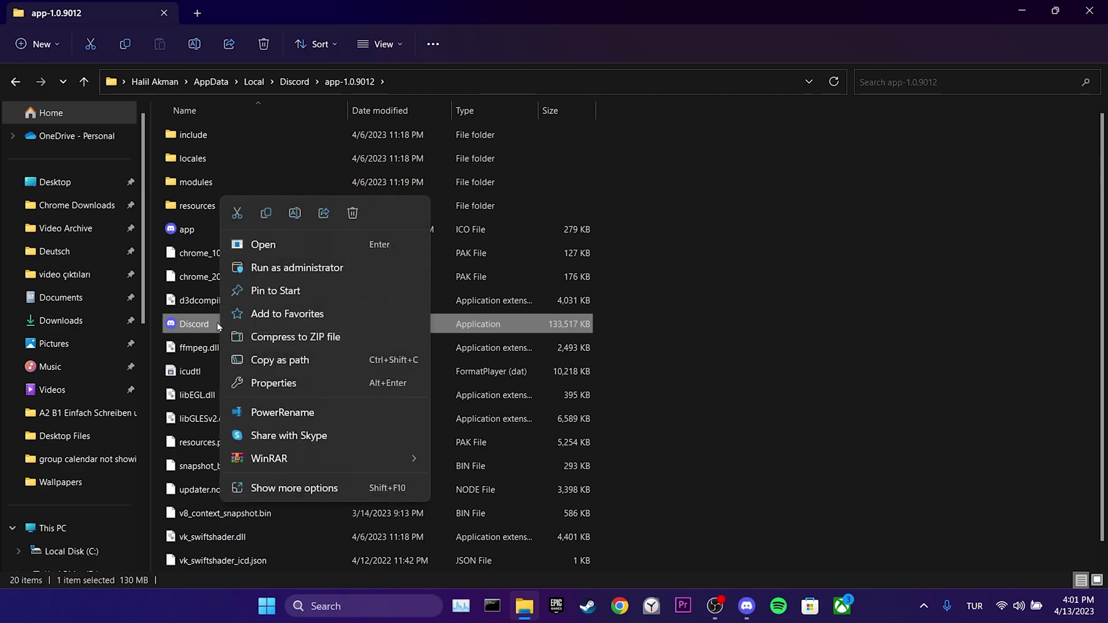
pyautogui.click(274, 382)
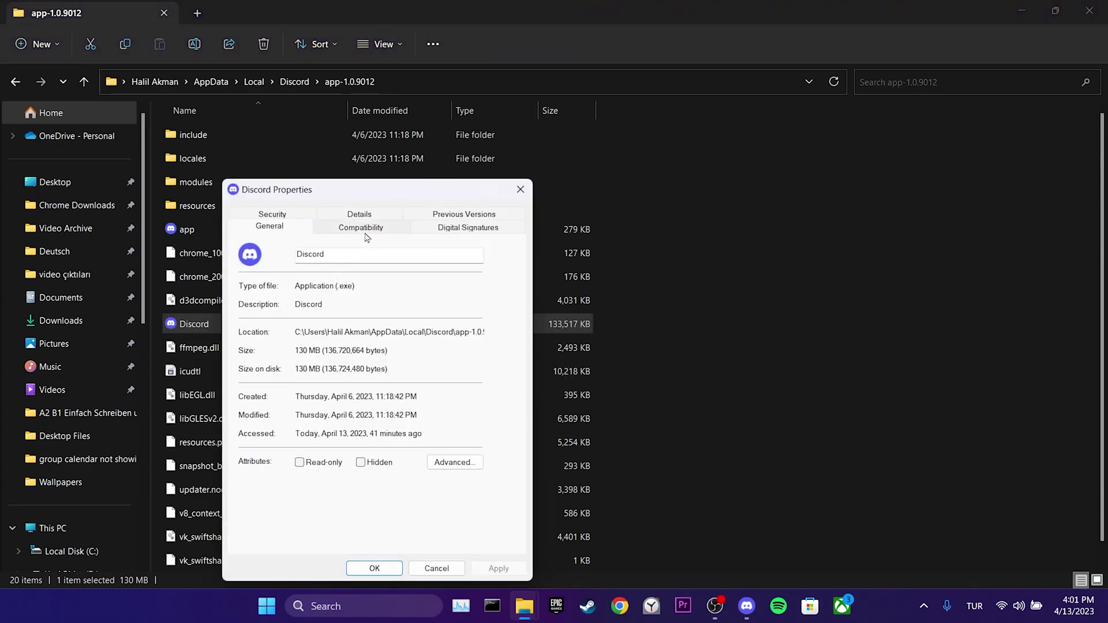
pyautogui.click(360, 228)
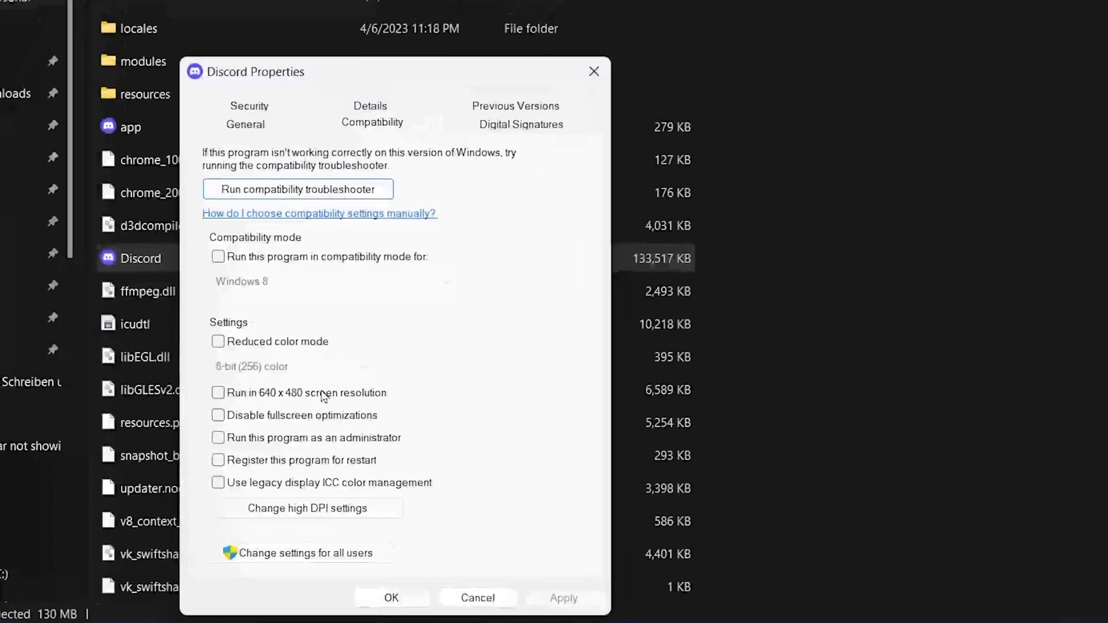
pyautogui.click(209, 433)
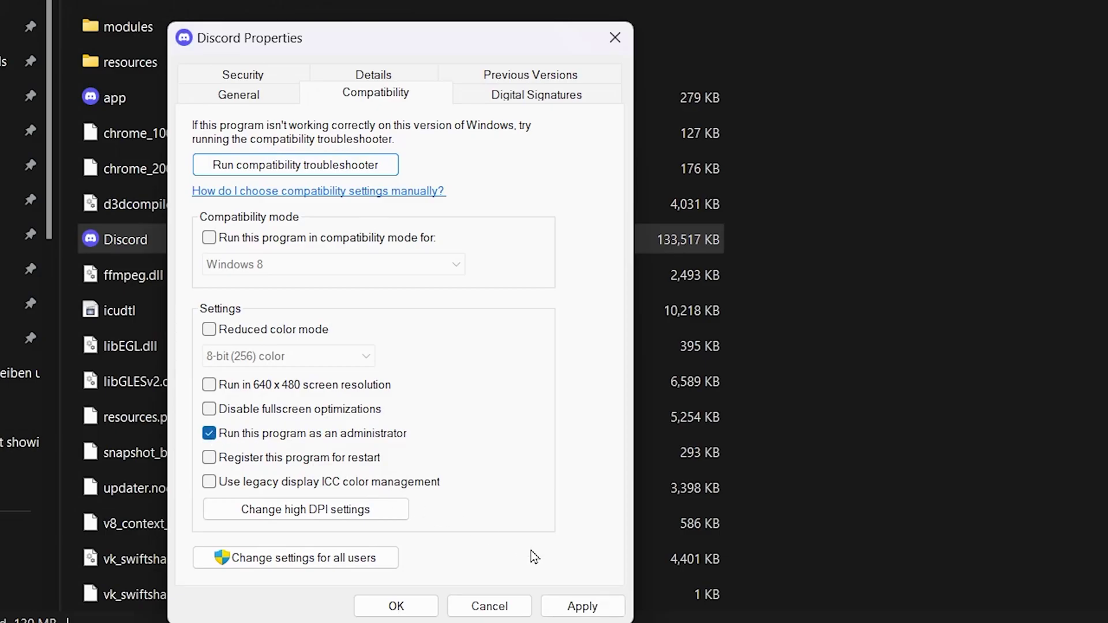
pyautogui.click(609, 611)
pyautogui.click(430, 609)
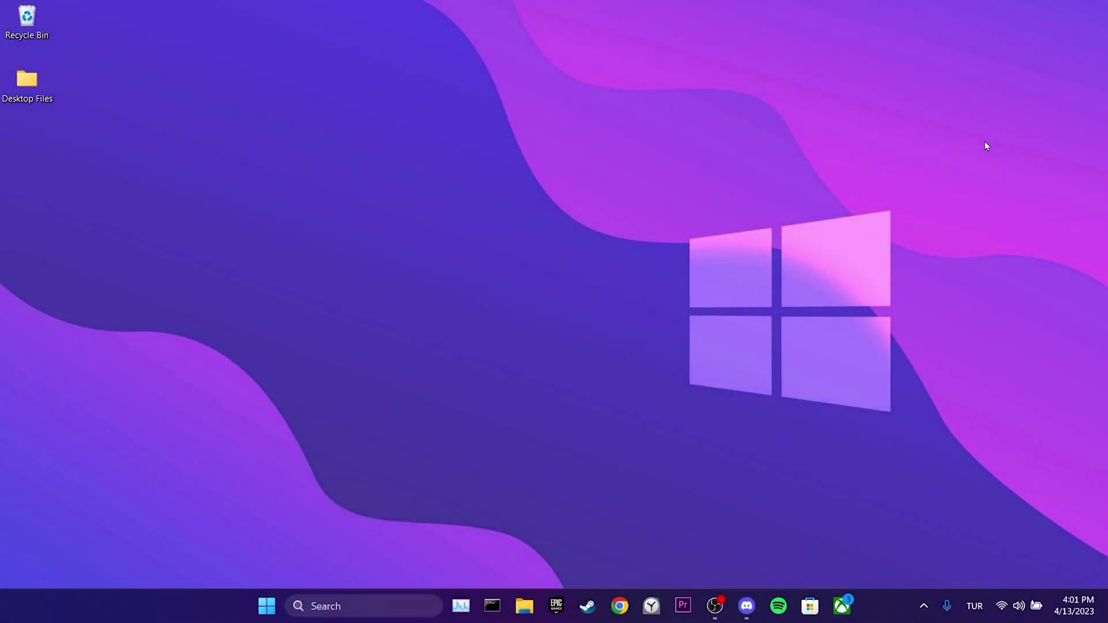
# In Discord's Game Overlay settings, turn 'Enable in-game overlay' off and back on
pyautogui.click(747, 606)
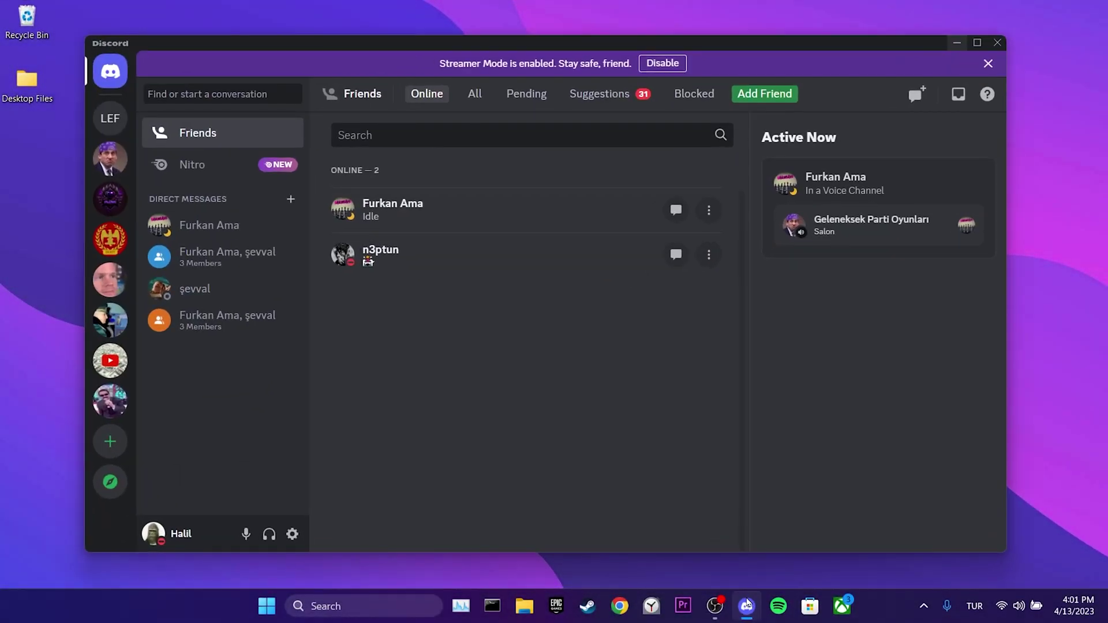
pyautogui.click(293, 534)
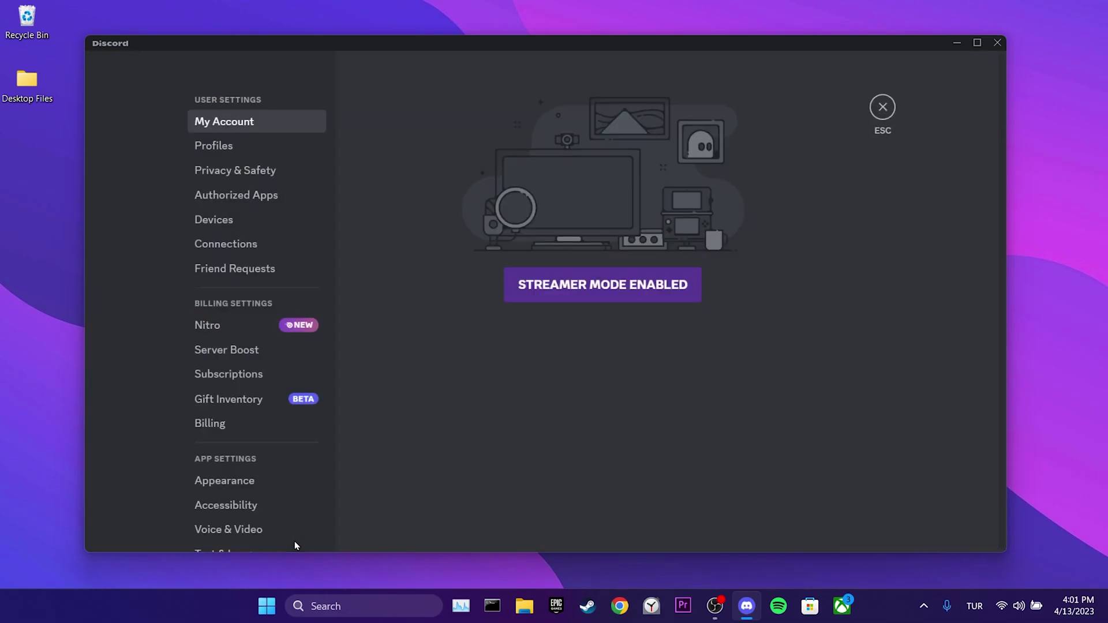
pyautogui.scroll(-3, 308, 450)
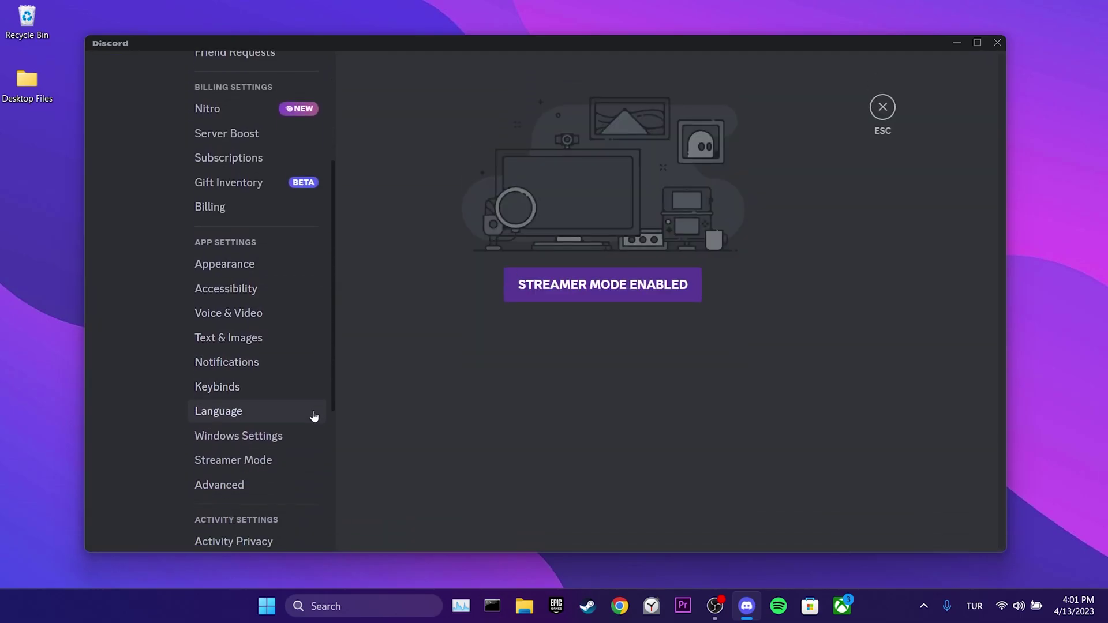
pyautogui.scroll(-3, 313, 398)
pyautogui.click(270, 319)
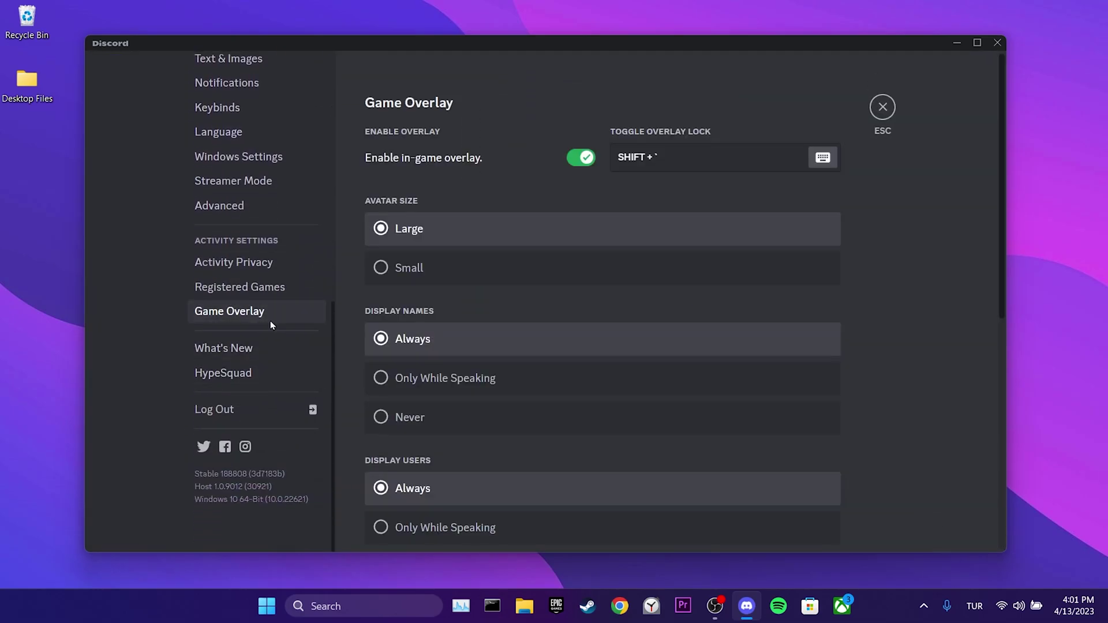
pyautogui.click(629, 156)
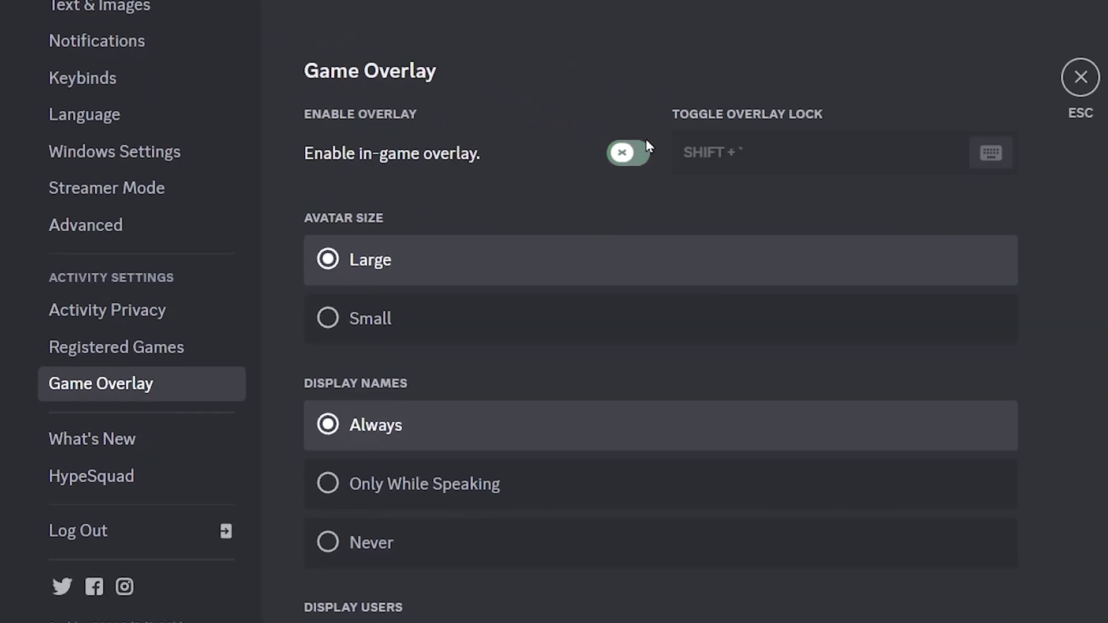
pyautogui.click(632, 165)
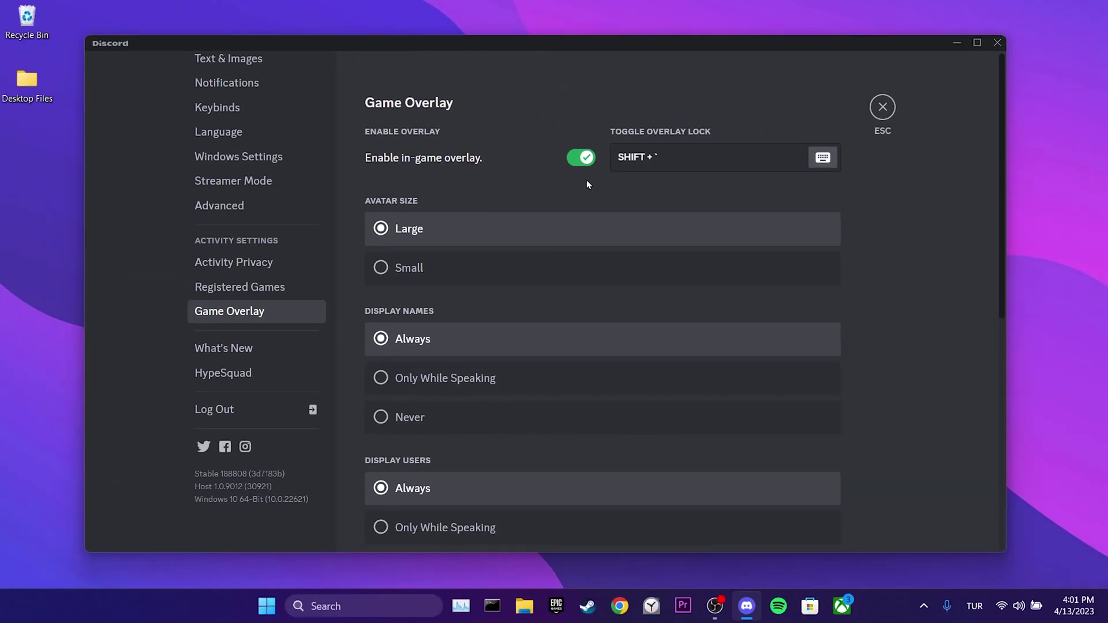
# Browse Registered Games, cancel adding a game, and glance at Activity Privacy
pyautogui.click(256, 290)
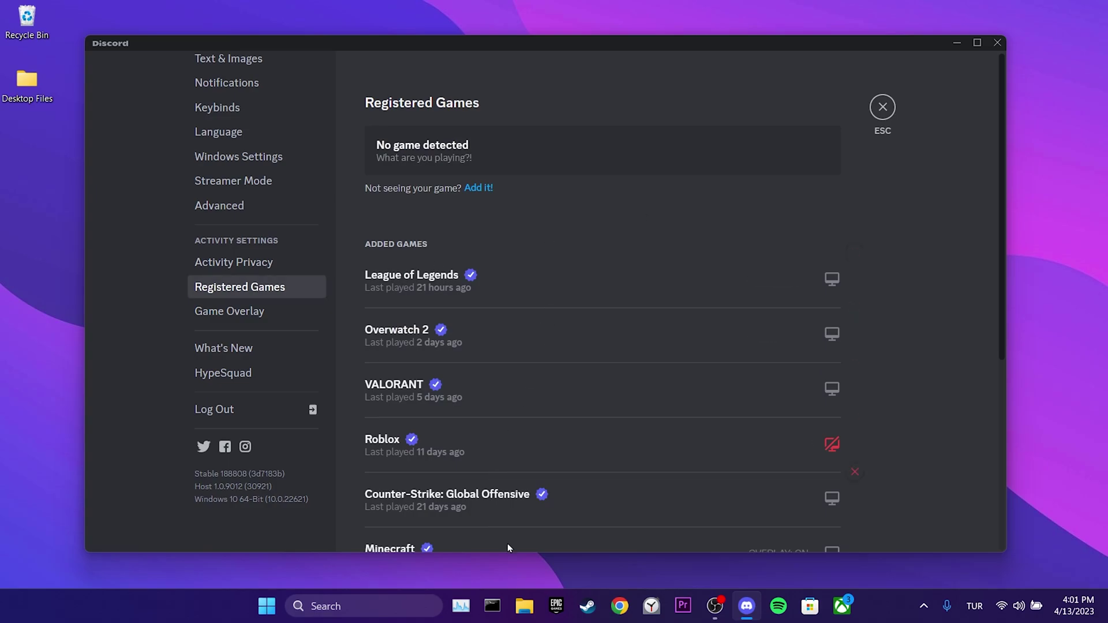
pyautogui.click(486, 191)
pyautogui.click(477, 223)
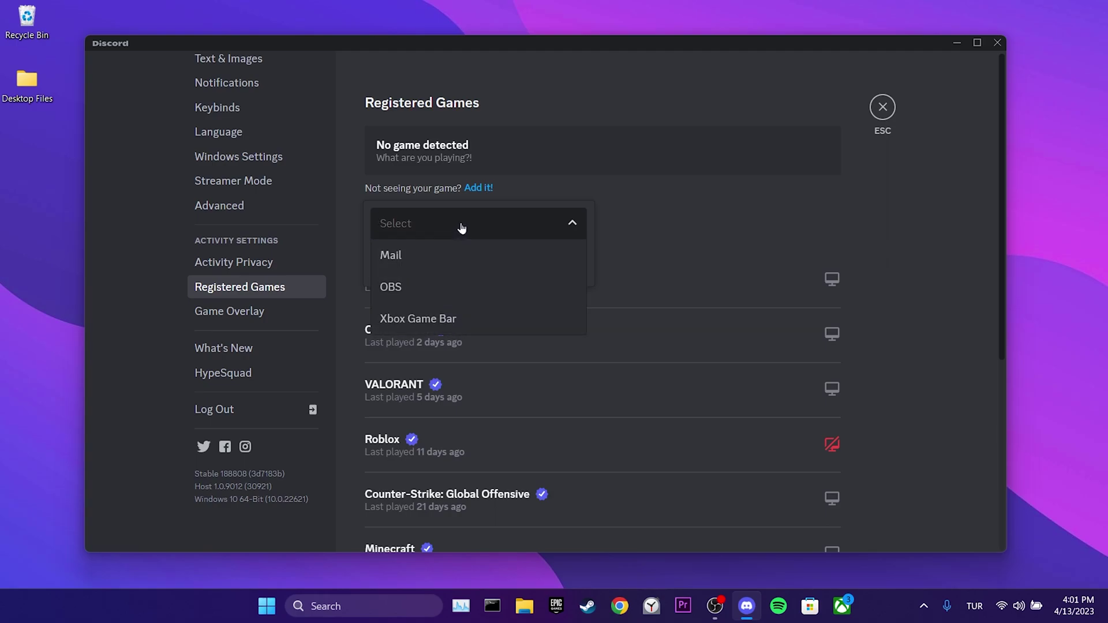
pyautogui.click(571, 223)
pyautogui.click(616, 228)
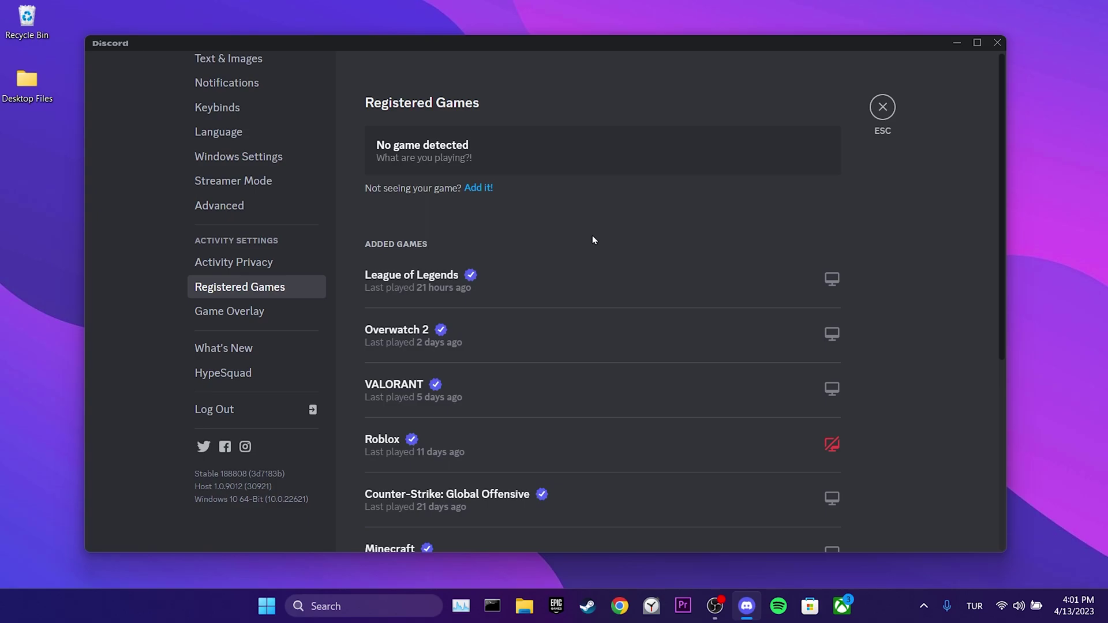
pyautogui.scroll(-1, 607, 232)
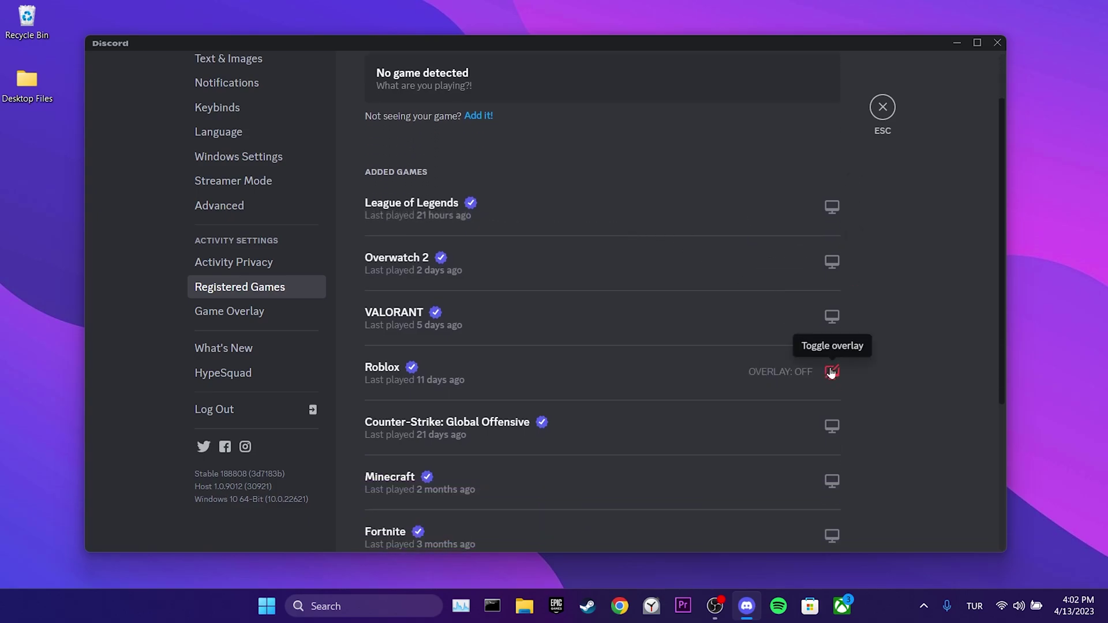
pyautogui.click(283, 271)
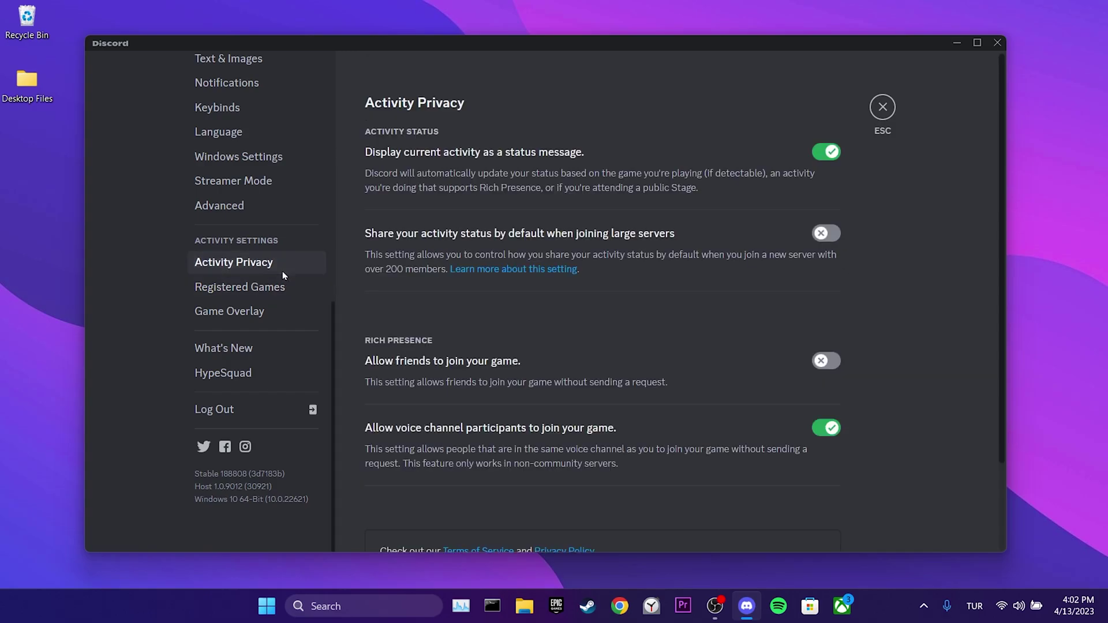
pyautogui.click(274, 289)
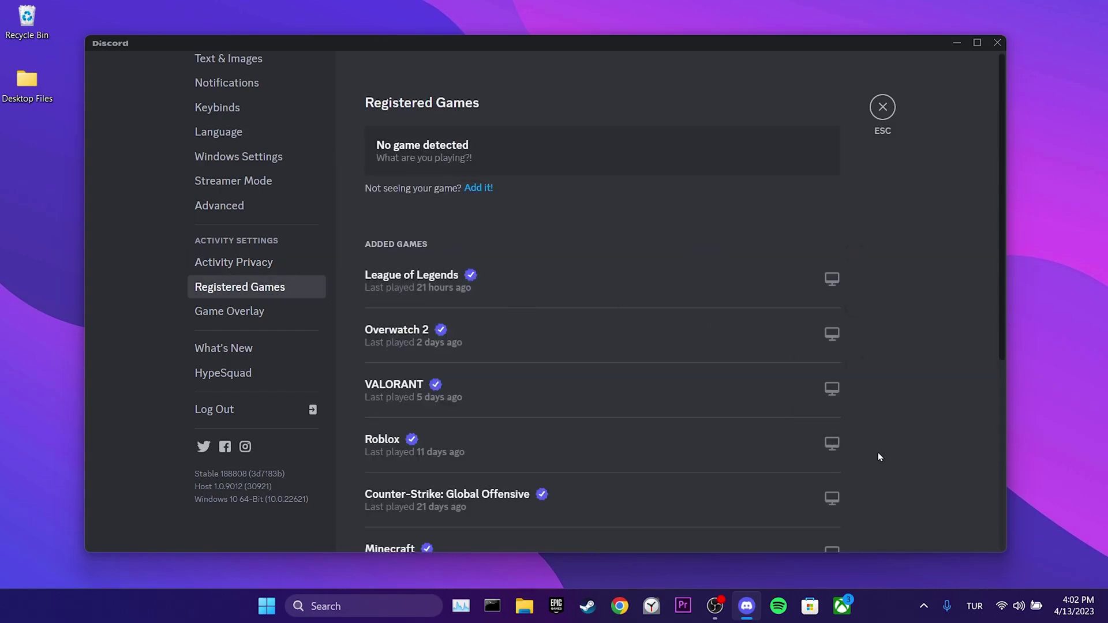
# On the Advanced page, turn Hardware Acceleration off and confirm Discord's relaunch
pyautogui.click(273, 216)
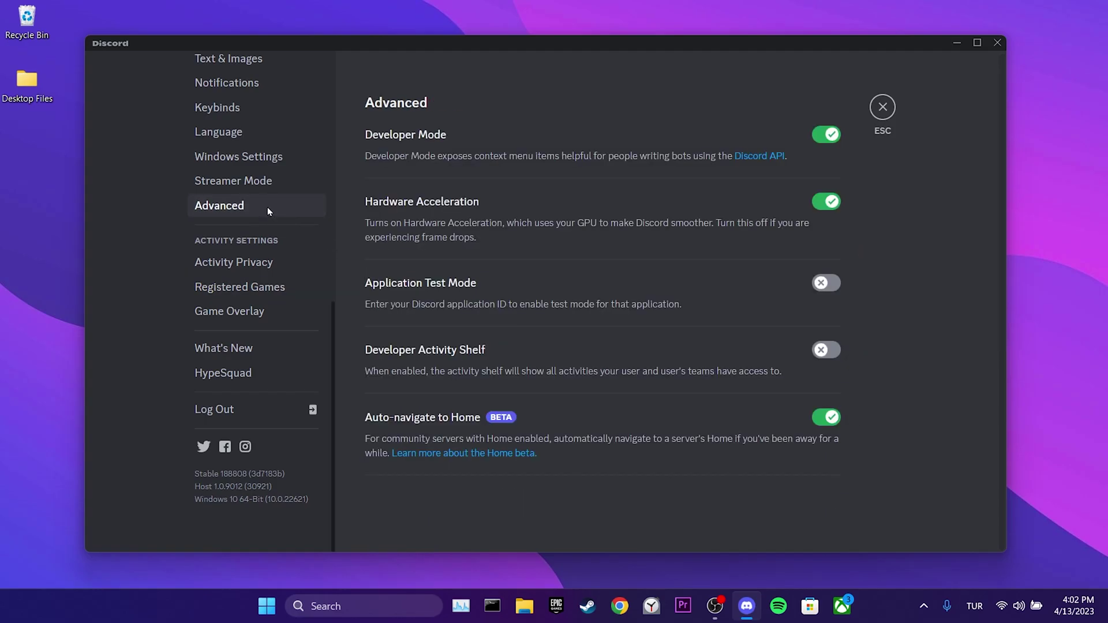
pyautogui.click(828, 205)
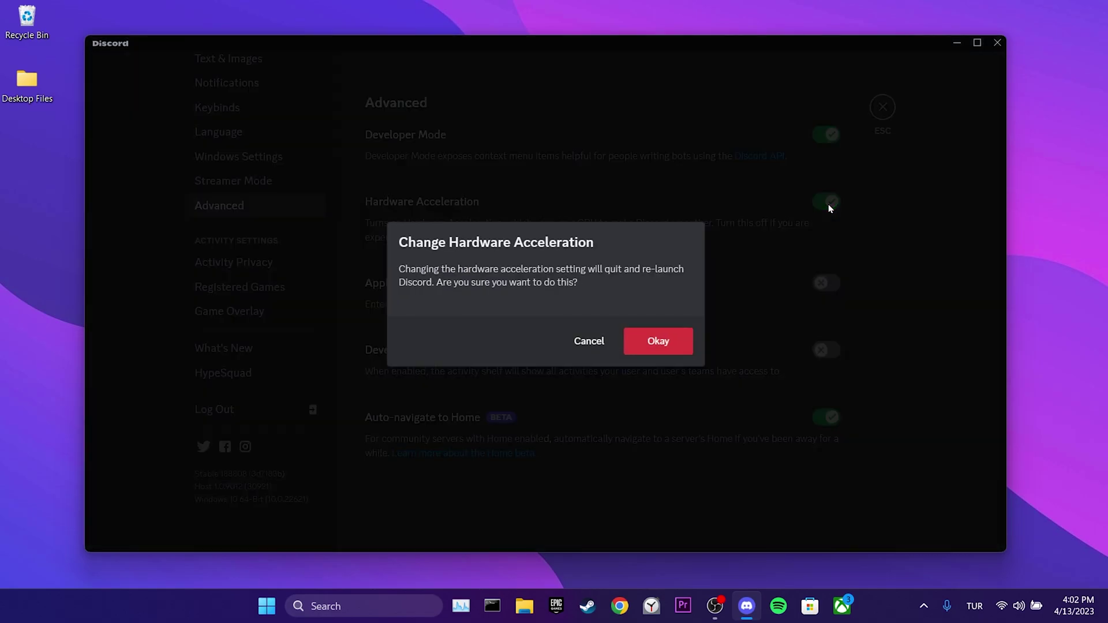
pyautogui.click(666, 342)
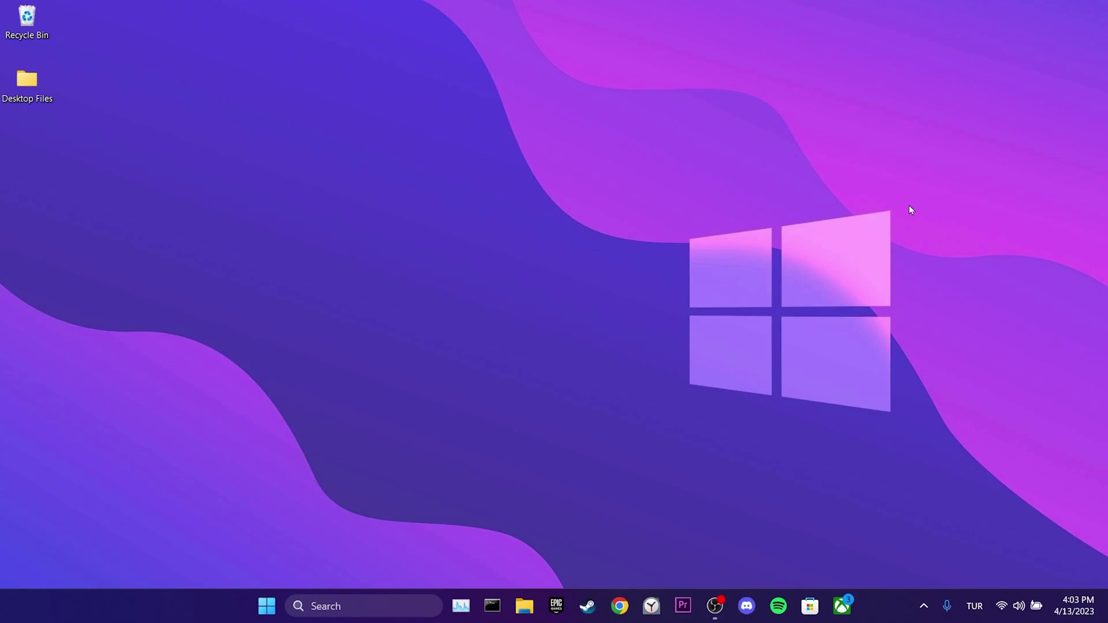
# Delete the discord folder from %appdata% (Roaming), opened via Run
pyautogui.click(318, 604)
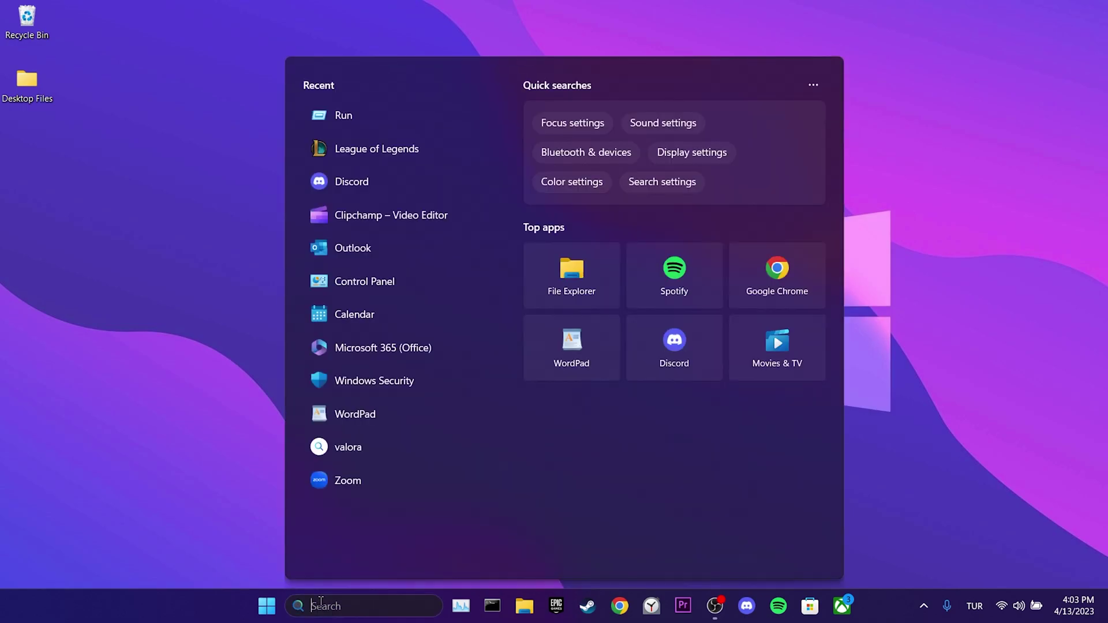
pyautogui.write('run')
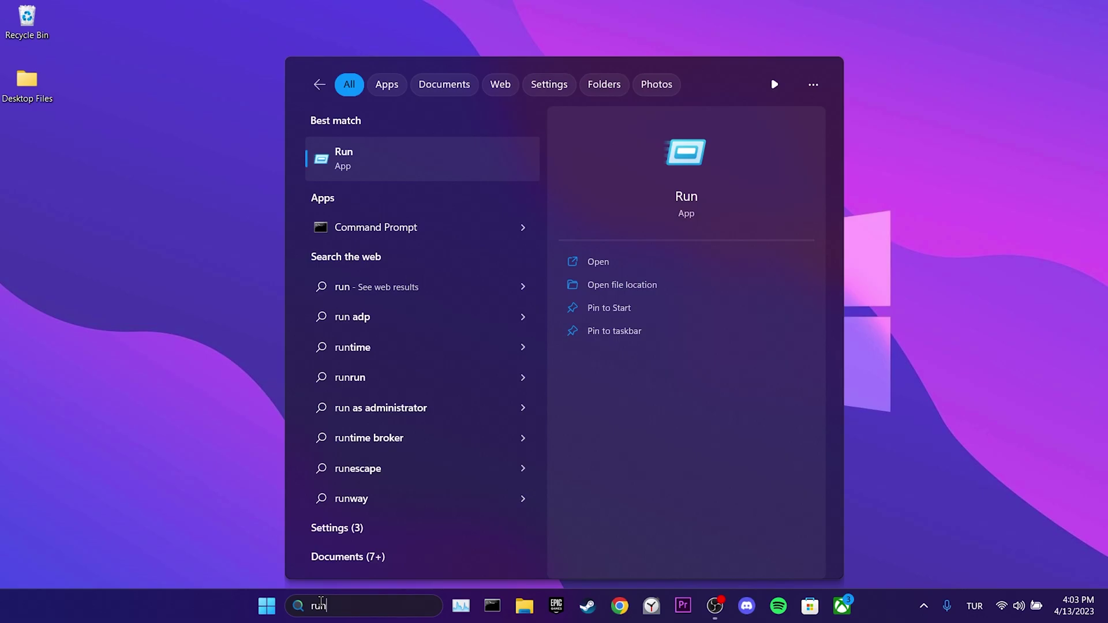
pyautogui.click(359, 149)
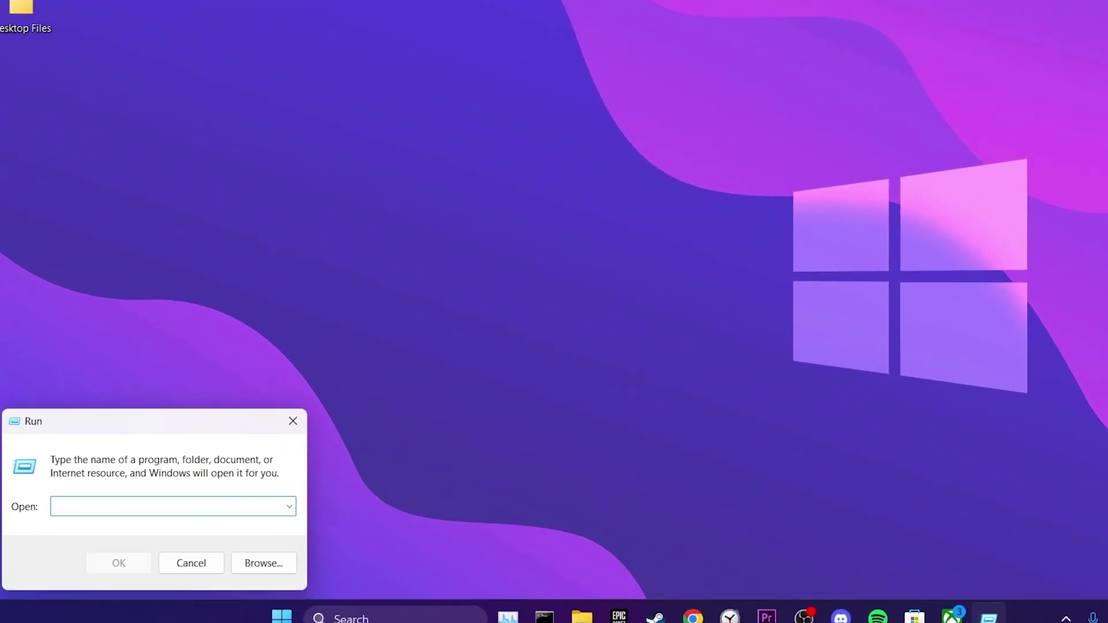
pyautogui.write('%ap')
pyautogui.write('pdata%')
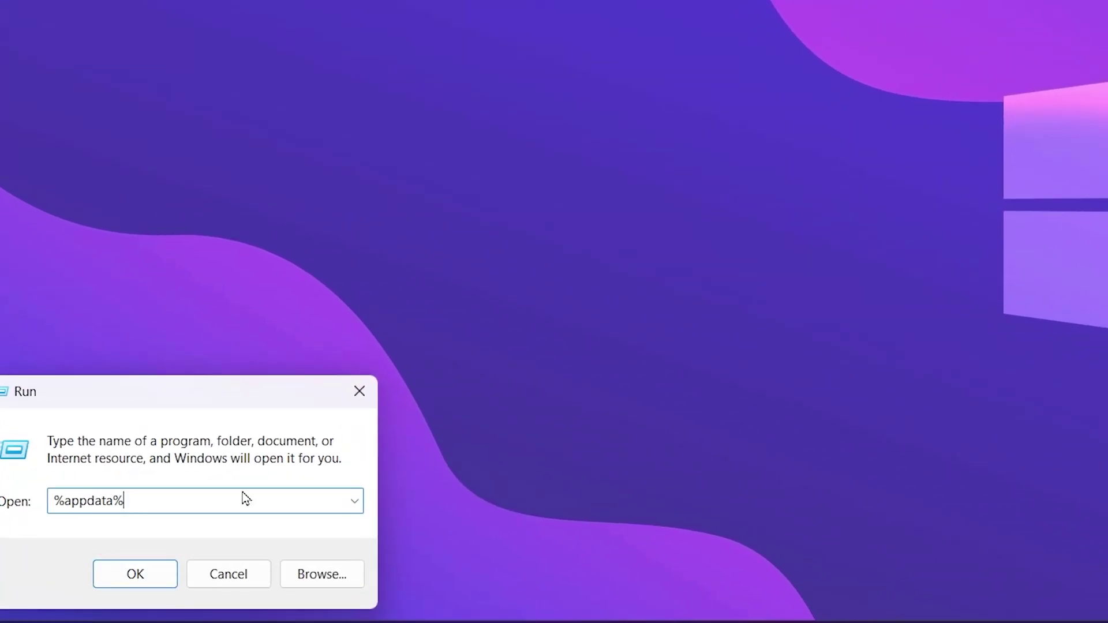
pyautogui.click(135, 574)
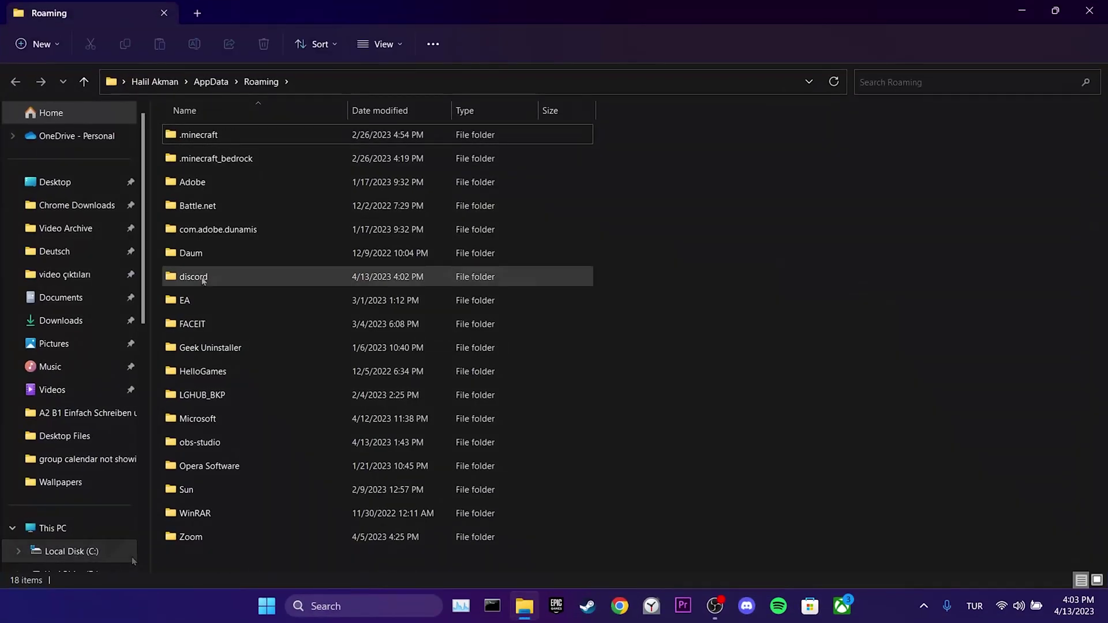
pyautogui.rightClick(203, 280)
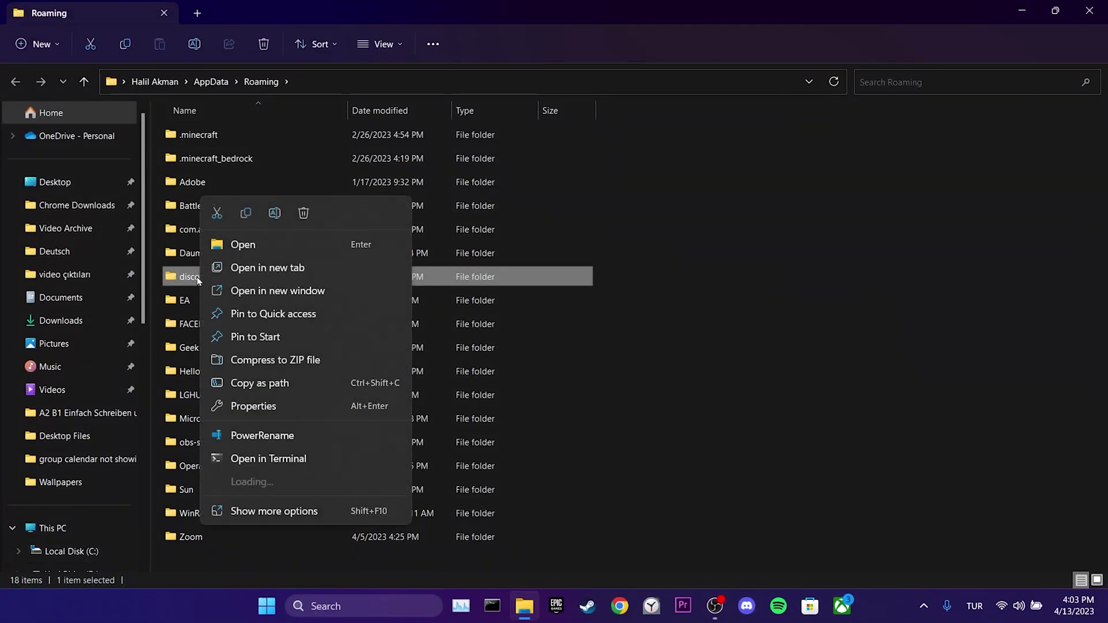
pyautogui.click(297, 221)
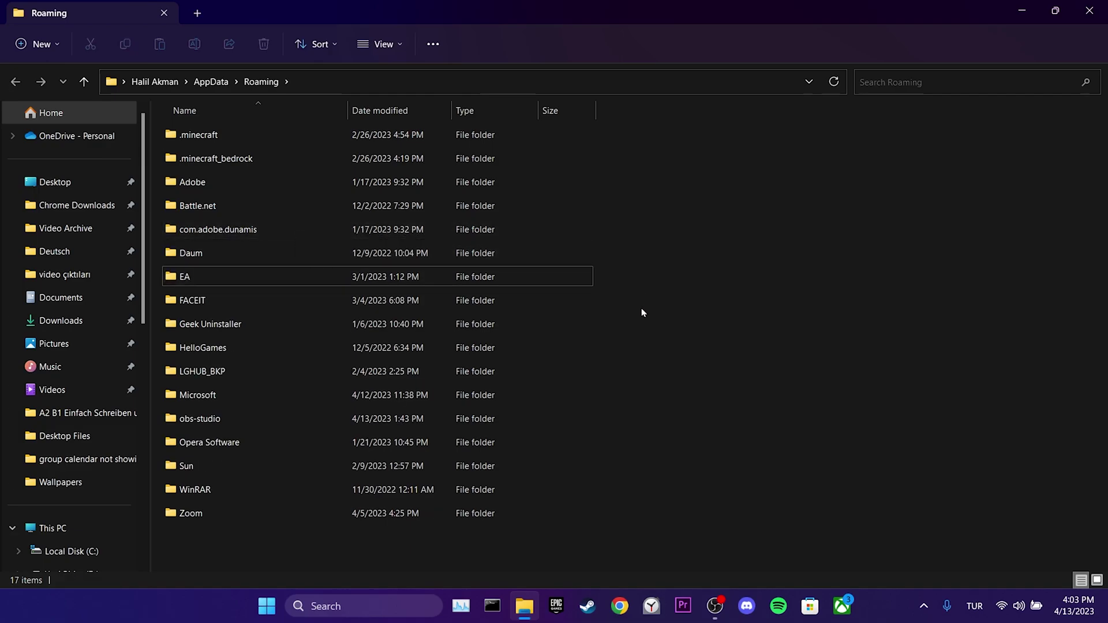
# Open Control Panel from Windows search
pyautogui.press('super+d')
pyautogui.click(323, 602)
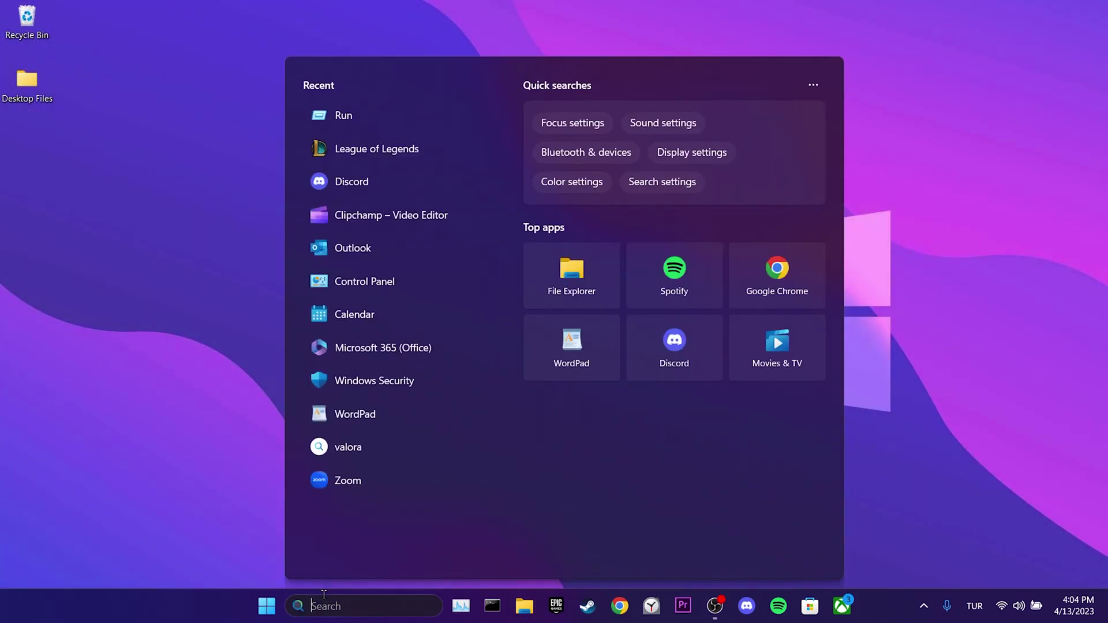
pyautogui.write('control panel')
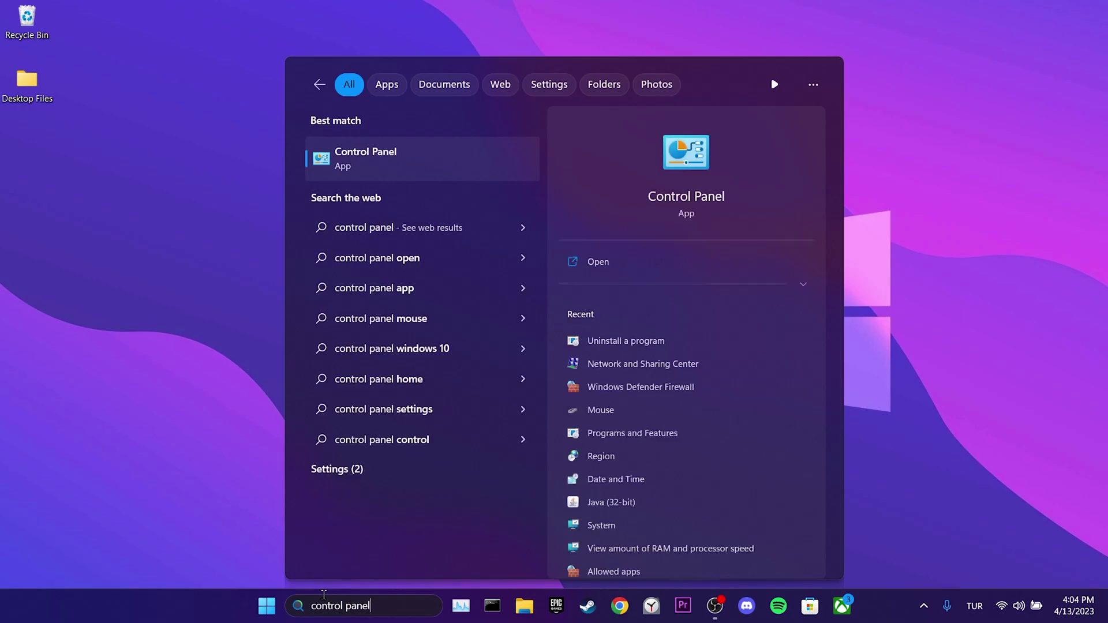
pyautogui.click(352, 164)
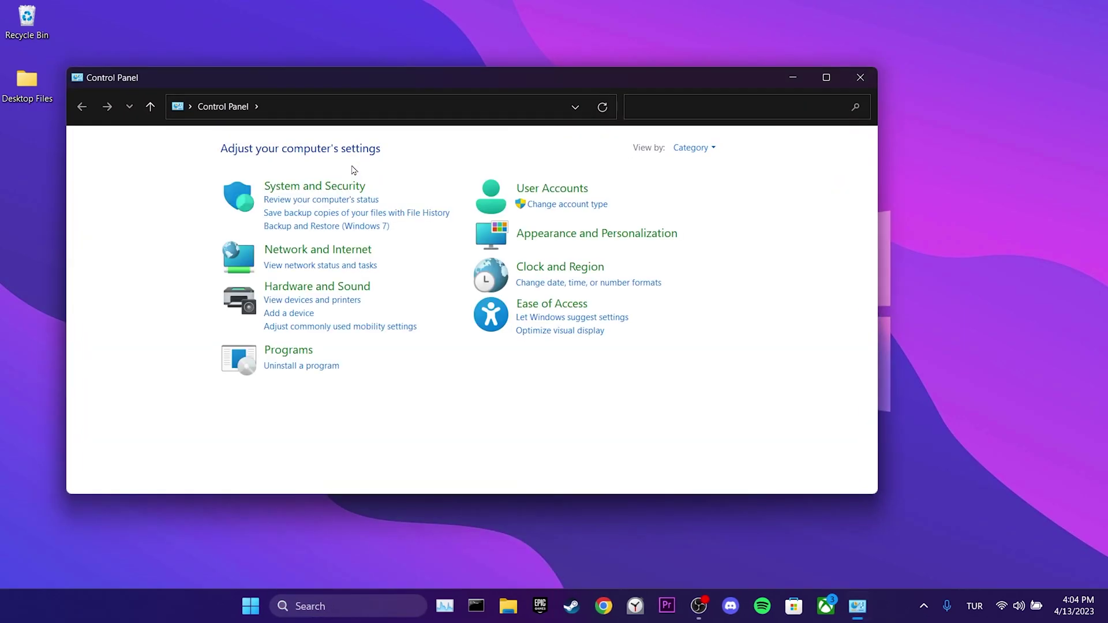
# Uninstall Discord from Programs and Features and close the window
pyautogui.click(325, 366)
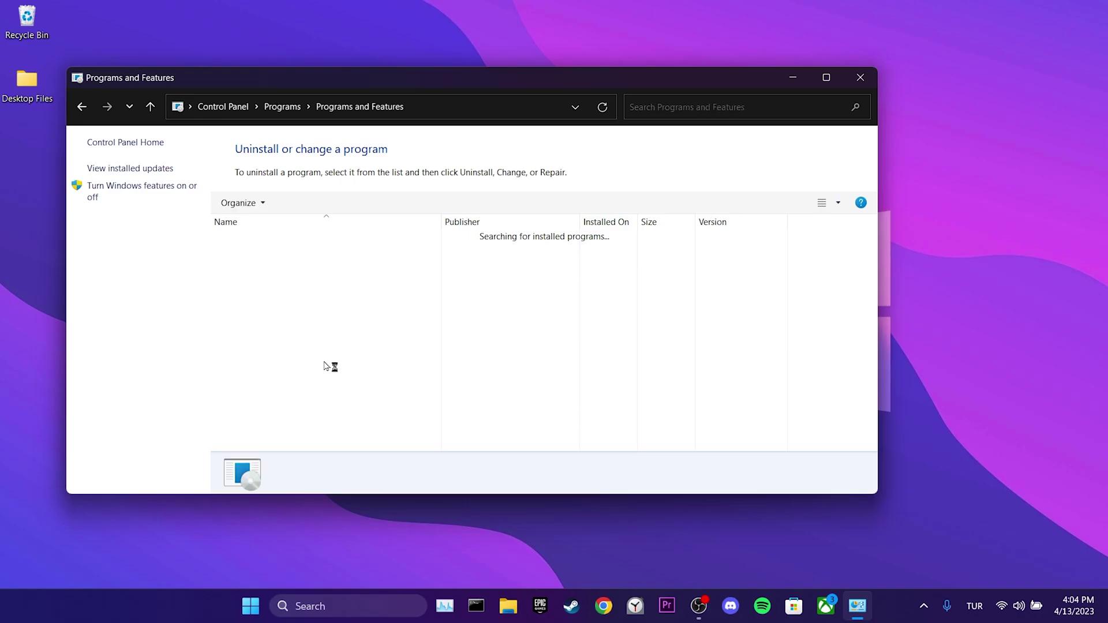
pyautogui.click(274, 390)
pyautogui.rightClick(274, 391)
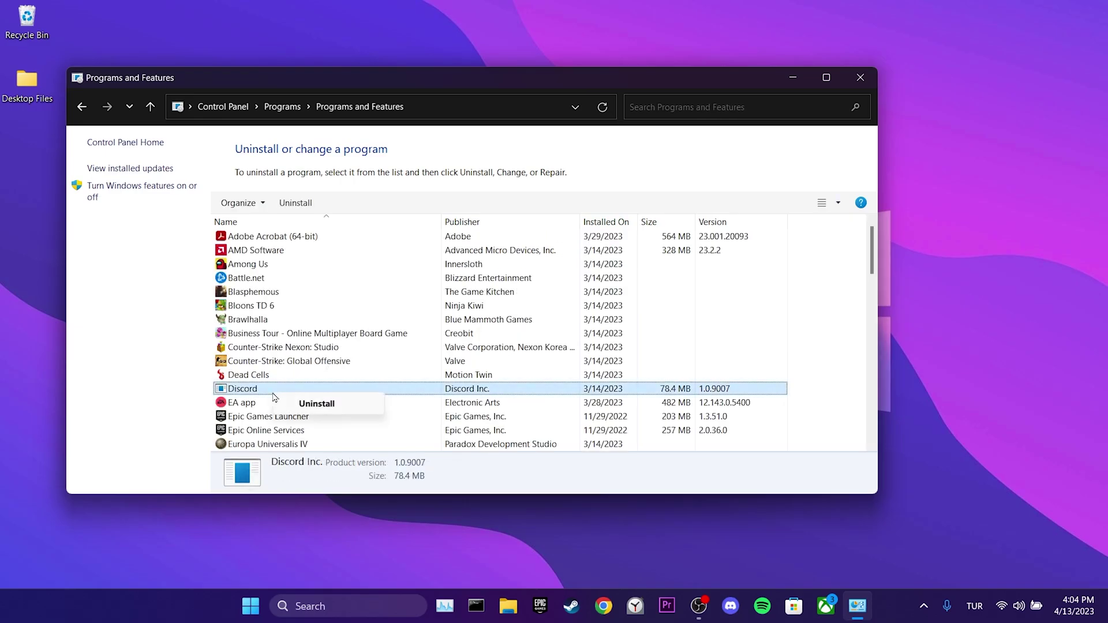
pyautogui.click(323, 404)
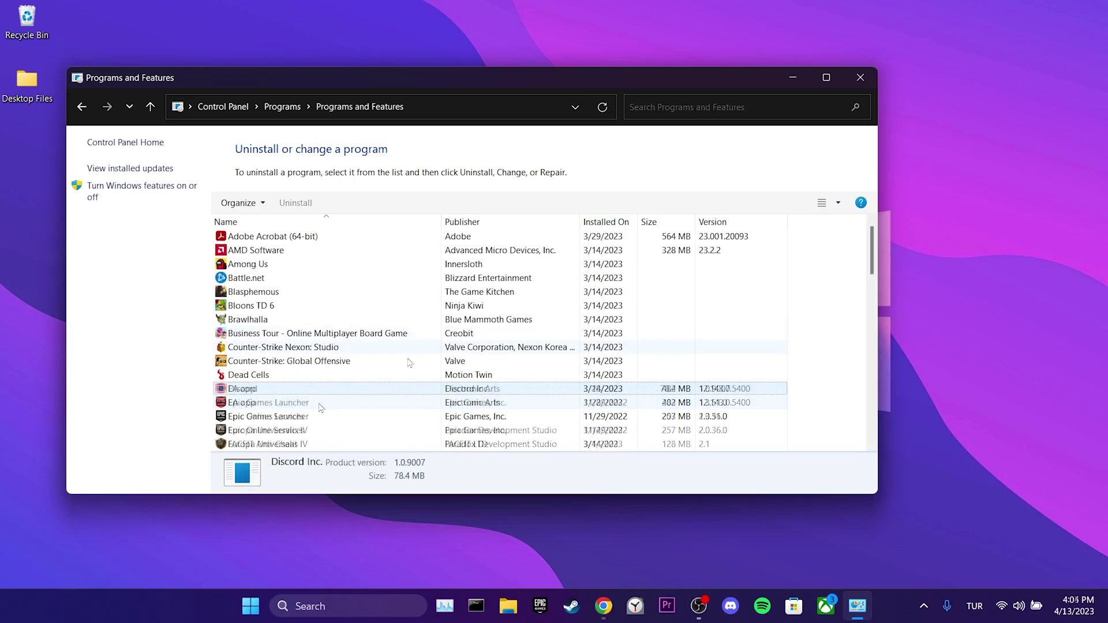
pyautogui.click(858, 81)
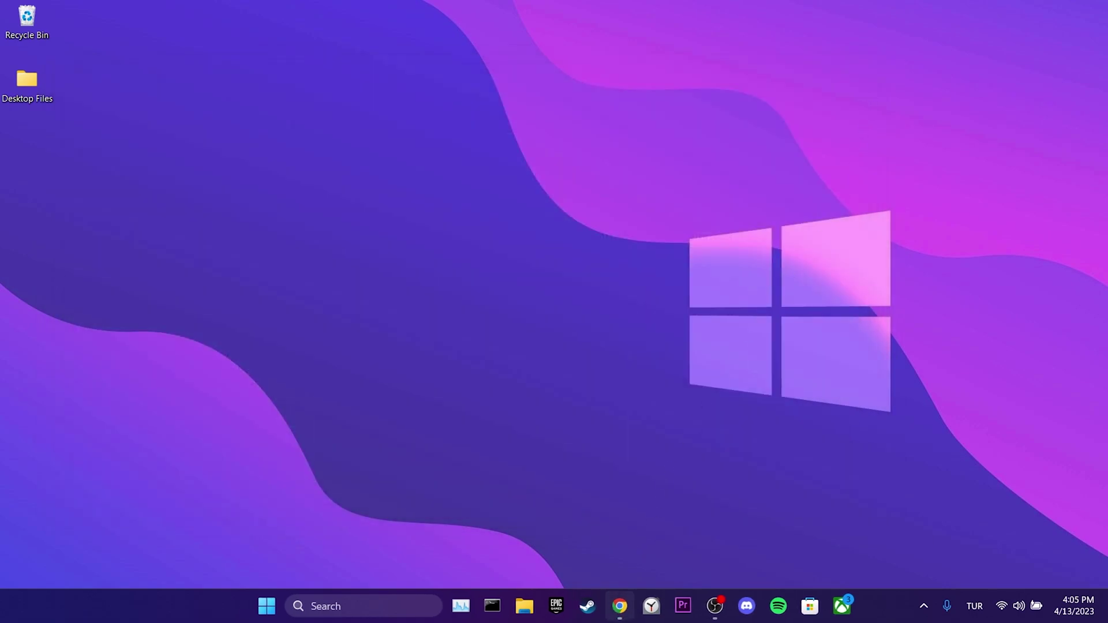
# Download DiscordSetup.exe for Windows from discord.com/download
pyautogui.click(619, 606)
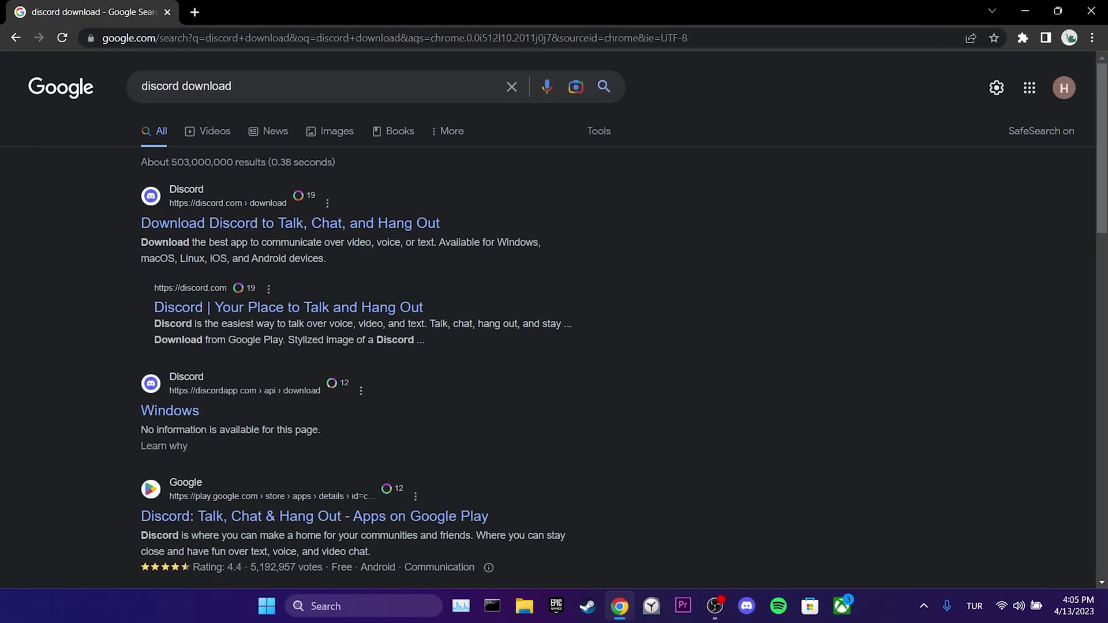
pyautogui.click(320, 228)
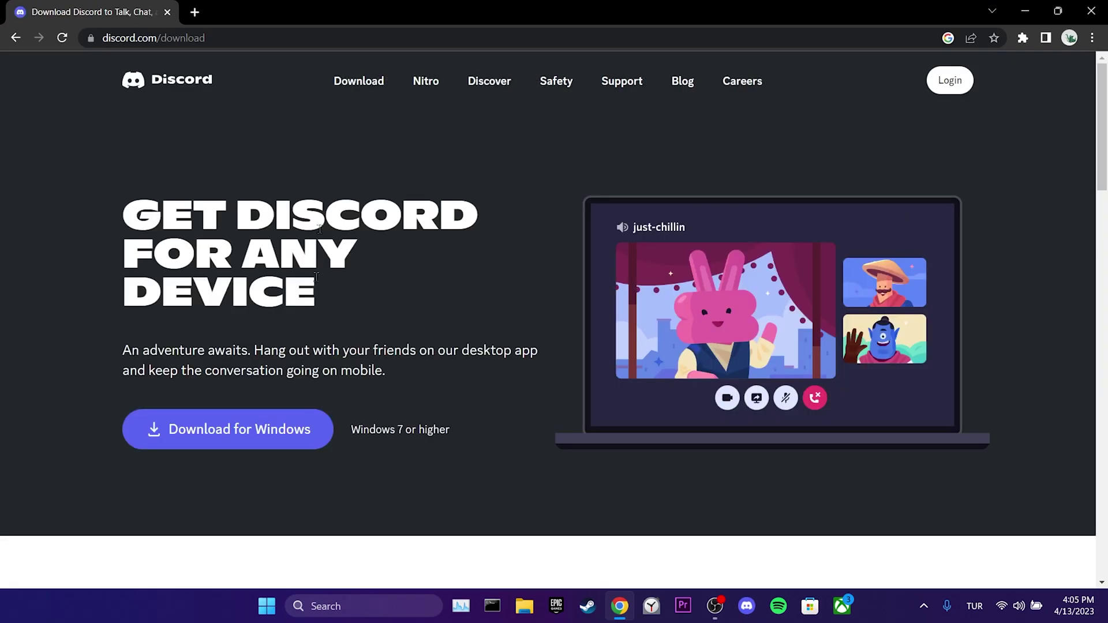
pyautogui.click(271, 438)
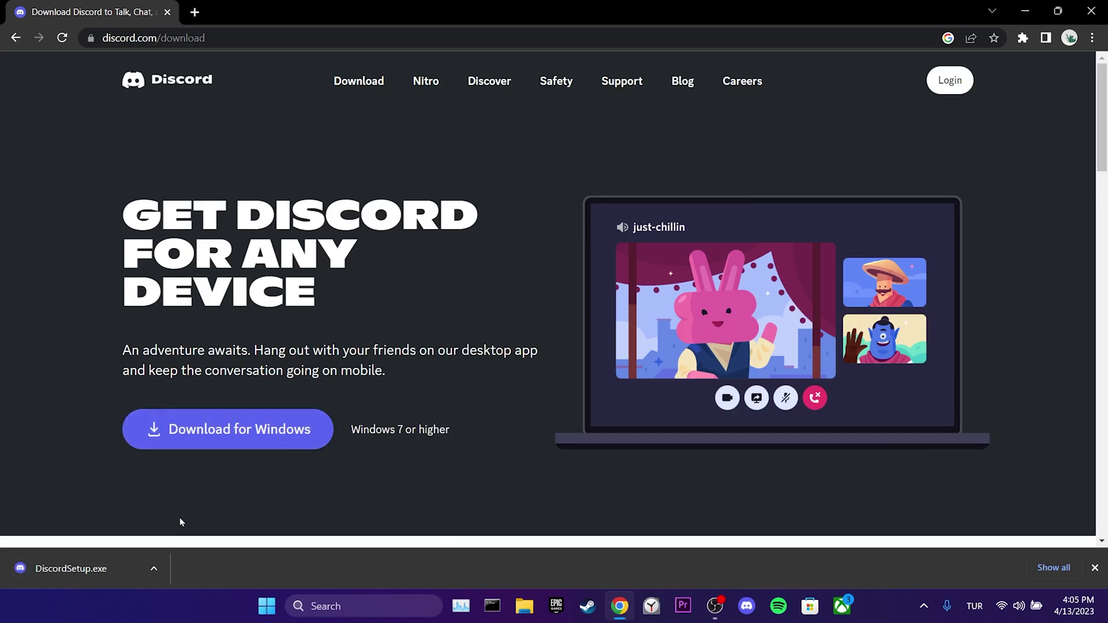
# Run DiscordSetup.exe from Chrome's downloads, accepting the security warning
pyautogui.click(57, 563)
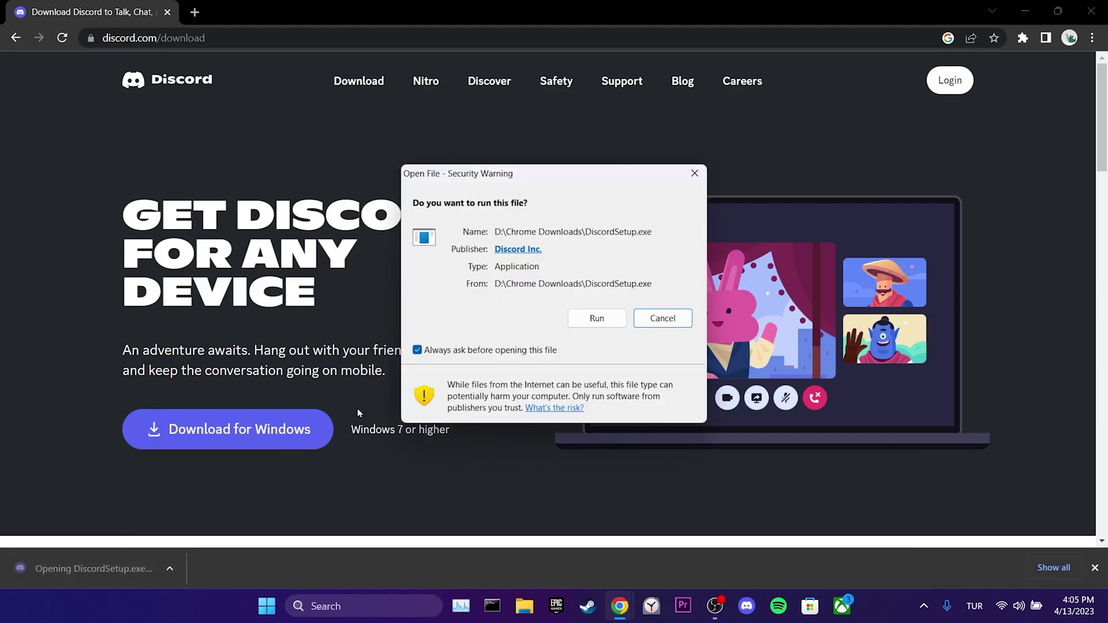
pyautogui.click(592, 319)
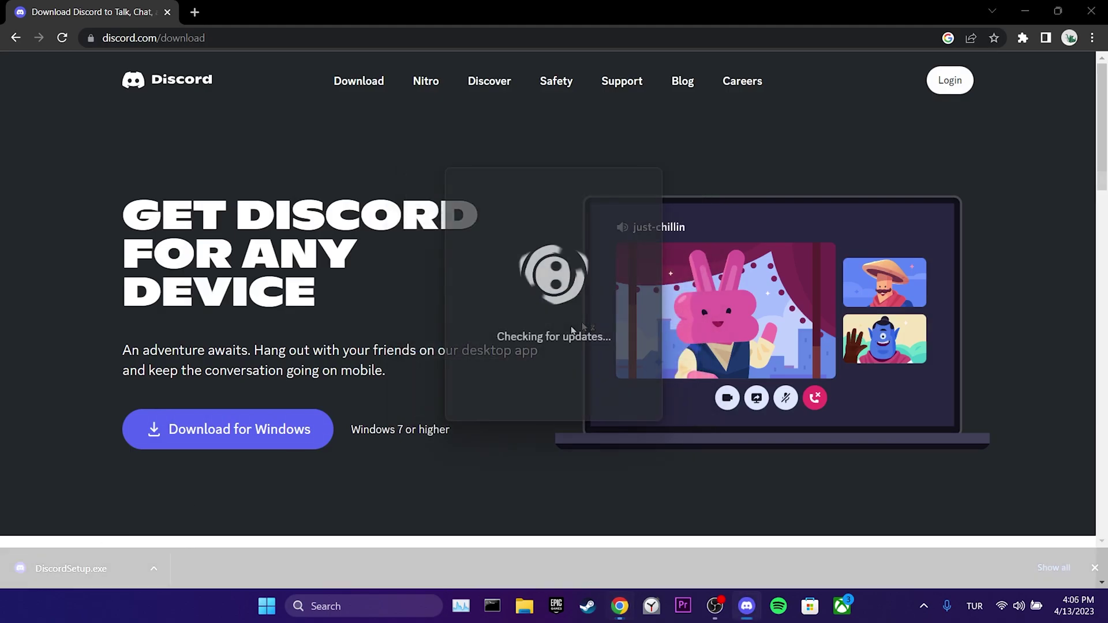